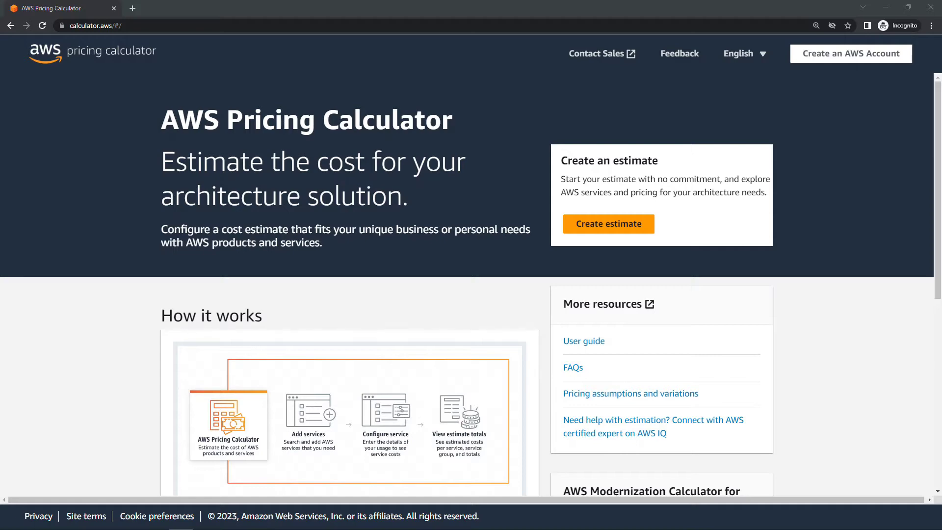
Create a new estimate and search the services for 'ec2', bringing Amazon EC2 into view.
{"action": "left_click", "coordinate": [622, 226]}
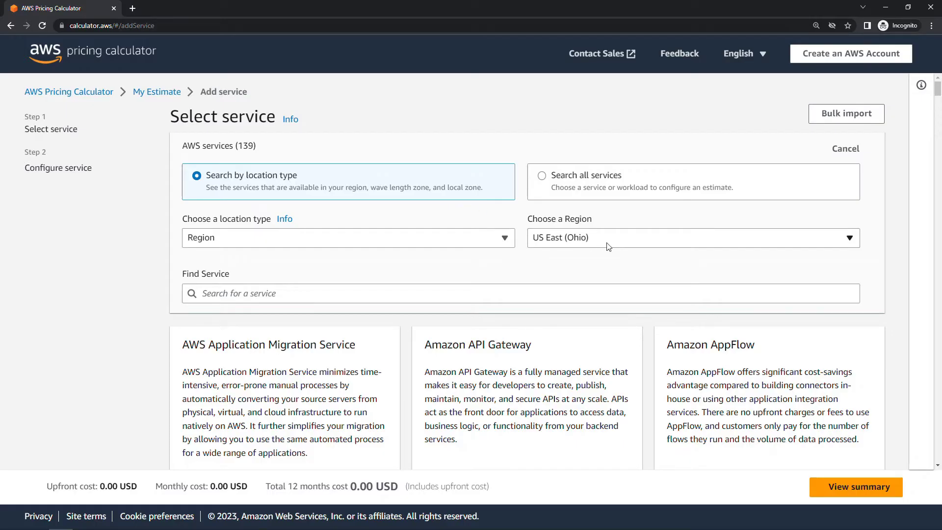
{"action": "left_click", "coordinate": [246, 292]}
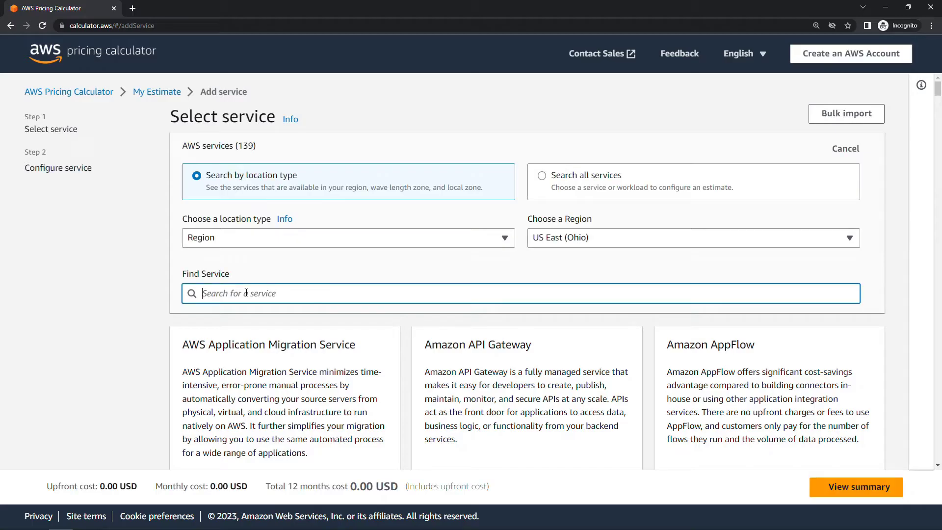
{"action": "type", "text": "e"}
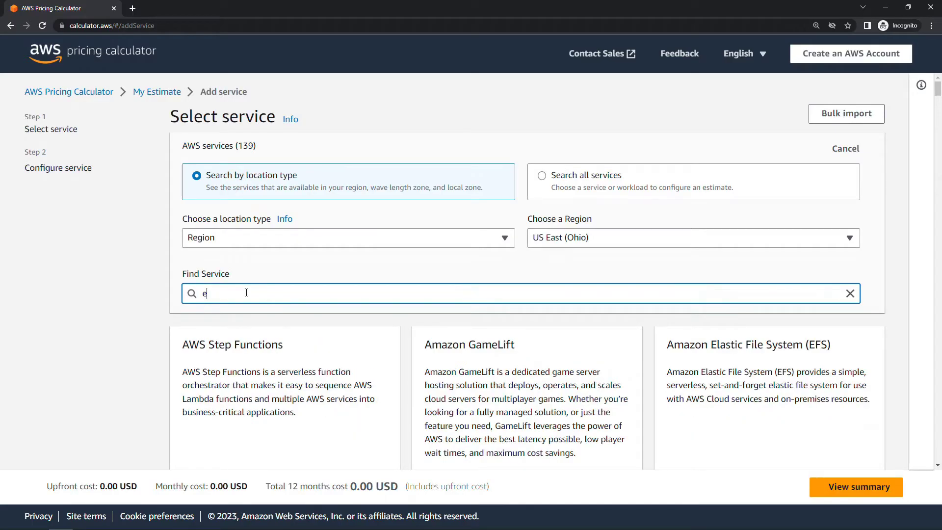
{"action": "type", "text": "c2"}
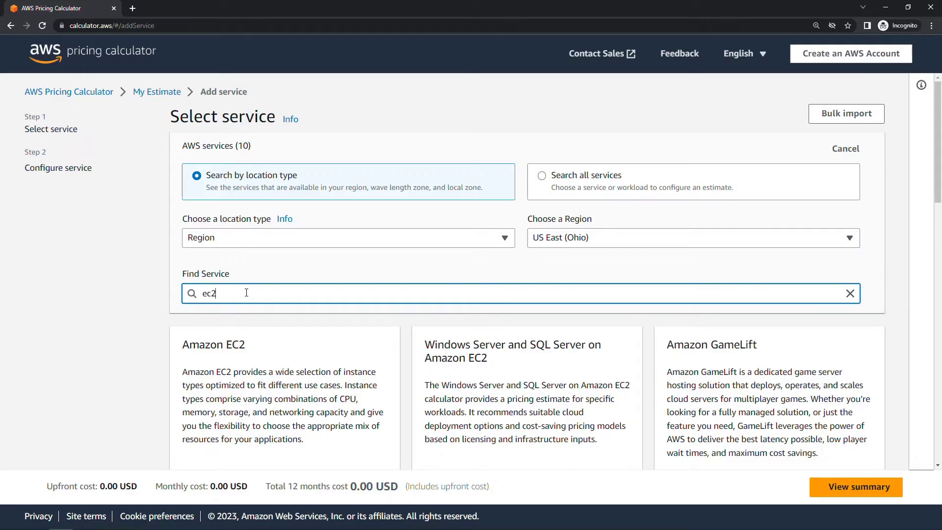
{"action": "scroll", "coordinate": [252, 345], "scroll_direction": "down", "scroll_amount": 3}
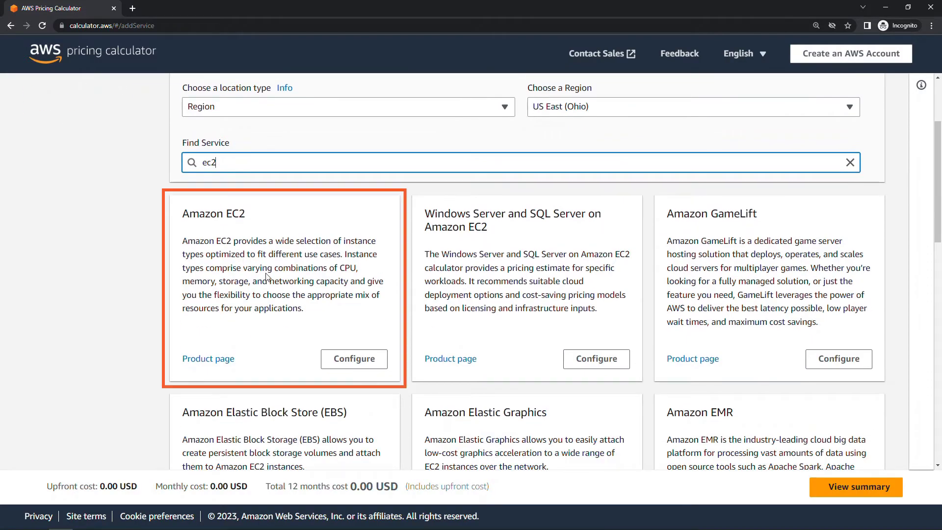
Configure Amazon EC2 with Shared Instances tenancy and 4 instances.
{"action": "left_click", "coordinate": [360, 365]}
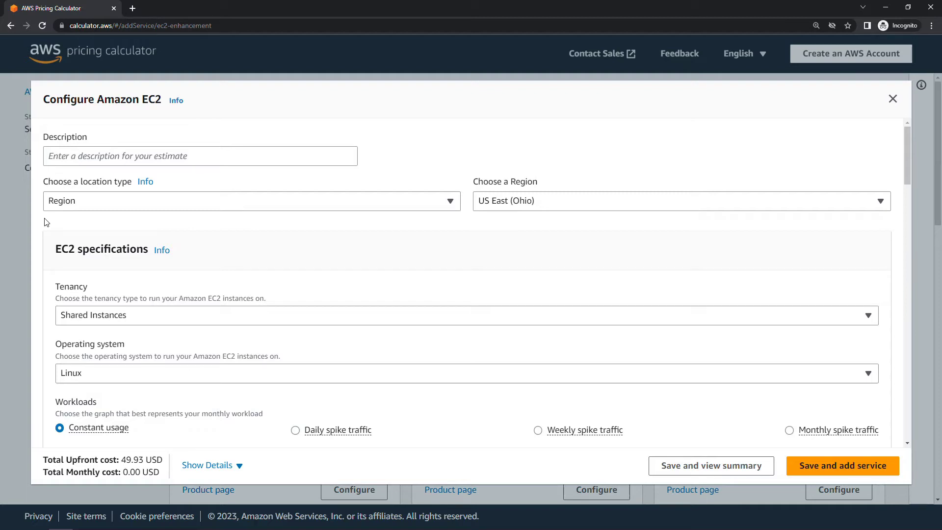
{"action": "scroll", "coordinate": [47, 222], "scroll_direction": "down", "scroll_amount": 3}
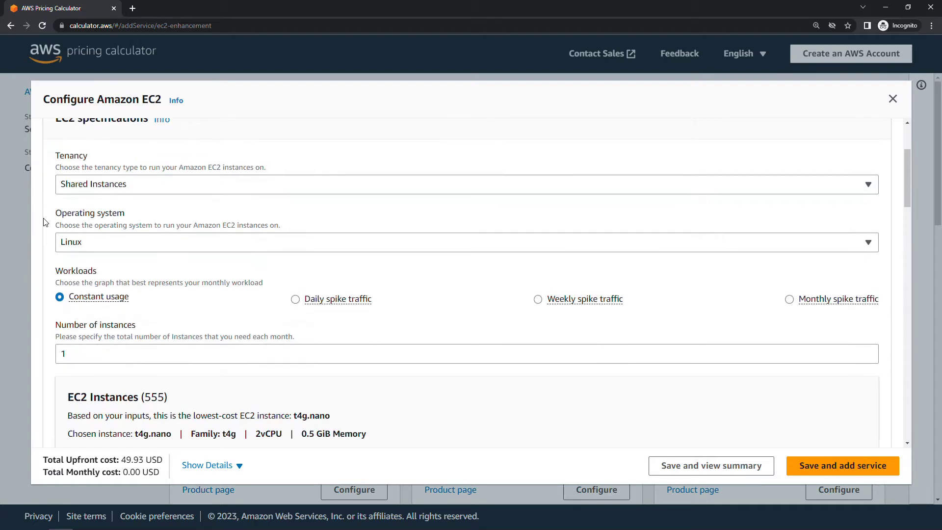
{"action": "left_click", "coordinate": [146, 191]}
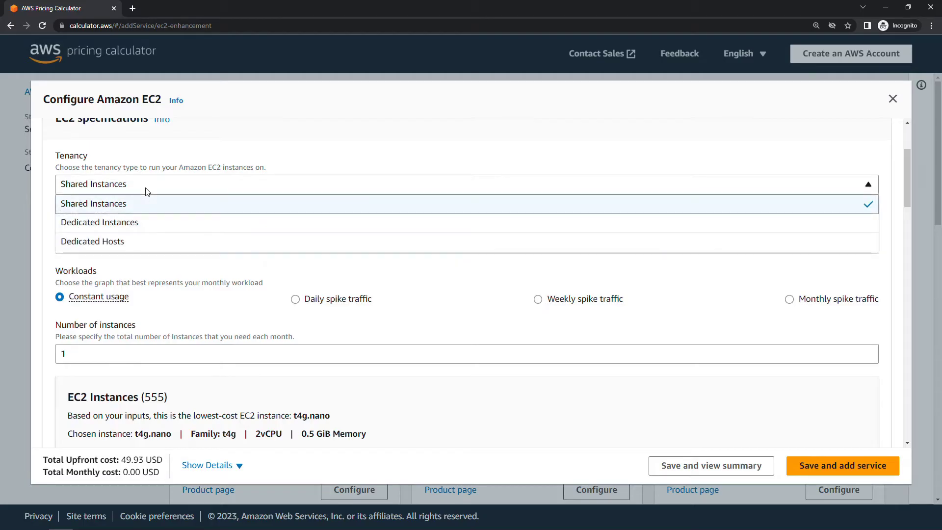
{"action": "left_click", "coordinate": [50, 191]}
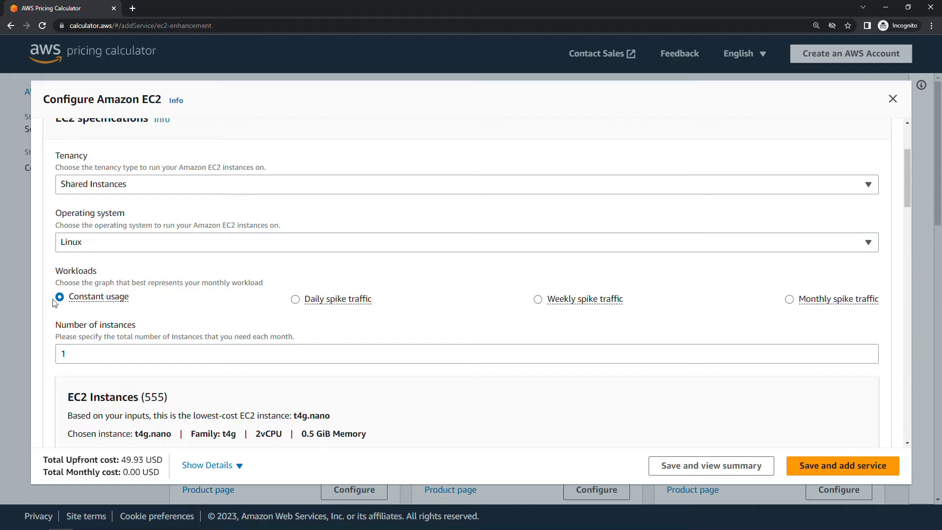
{"action": "double_click", "coordinate": [86, 353]}
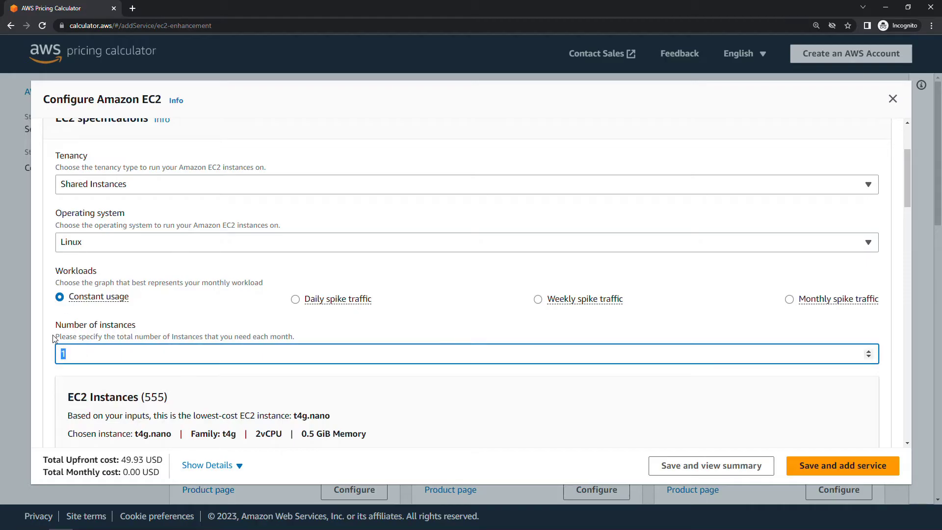
{"action": "type", "text": "4"}
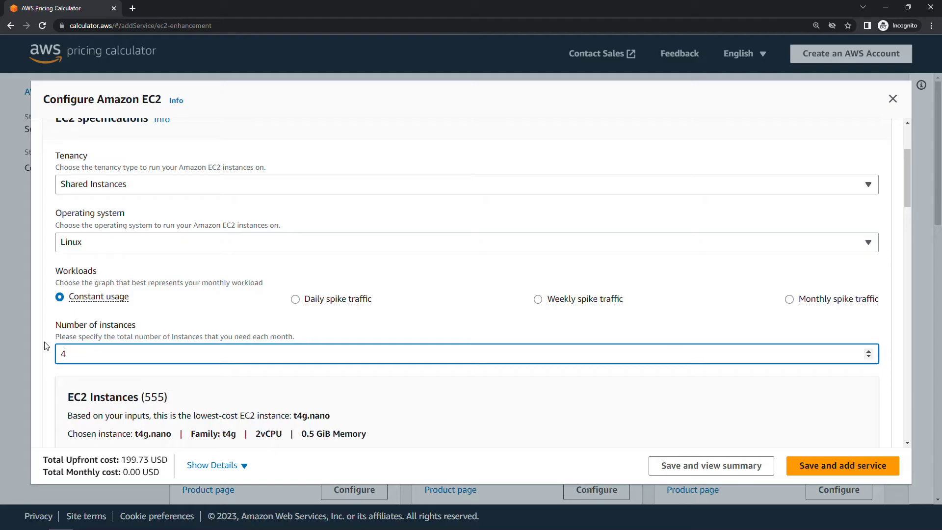
{"action": "scroll", "coordinate": [47, 346], "scroll_direction": "down", "scroll_amount": 5}
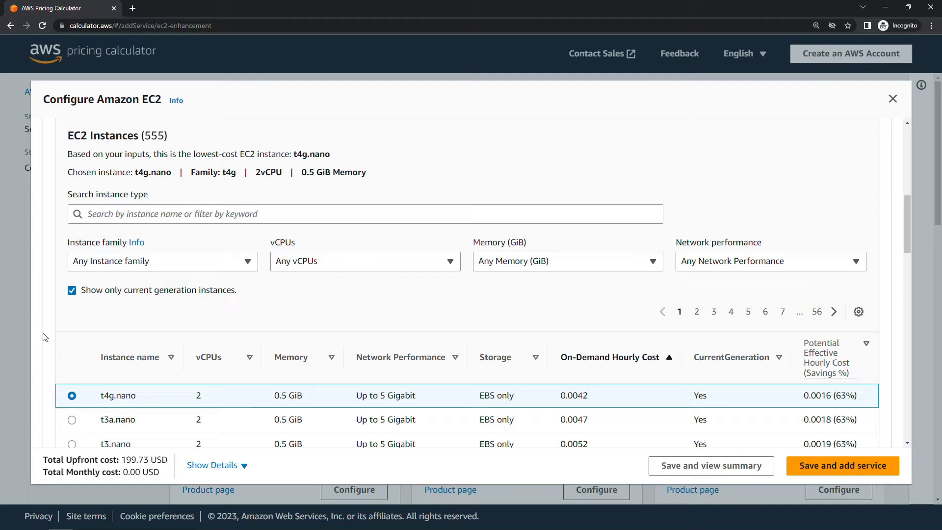
Look up the T2 family sizes, noting t2.xlarge has 4 vCPUs and 16 GiB memory.
{"action": "left_click", "coordinate": [137, 243]}
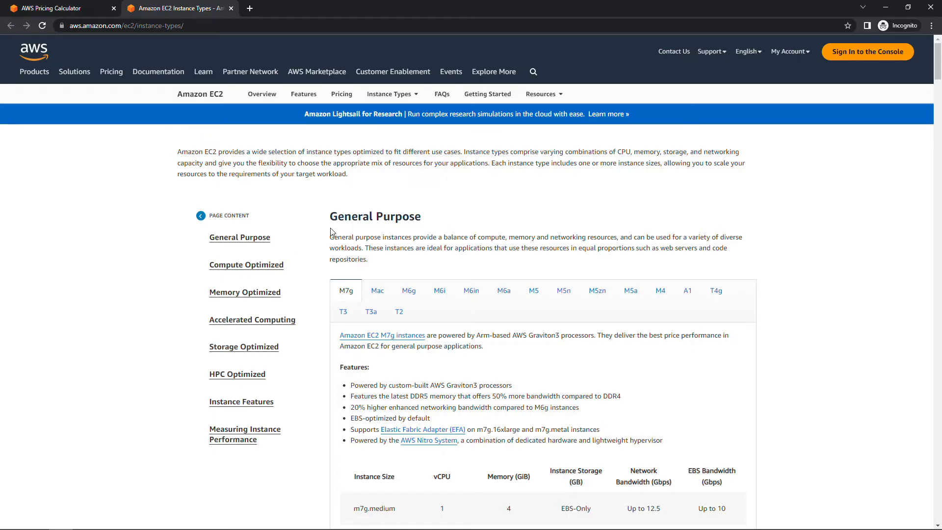
{"action": "left_click", "coordinate": [399, 314]}
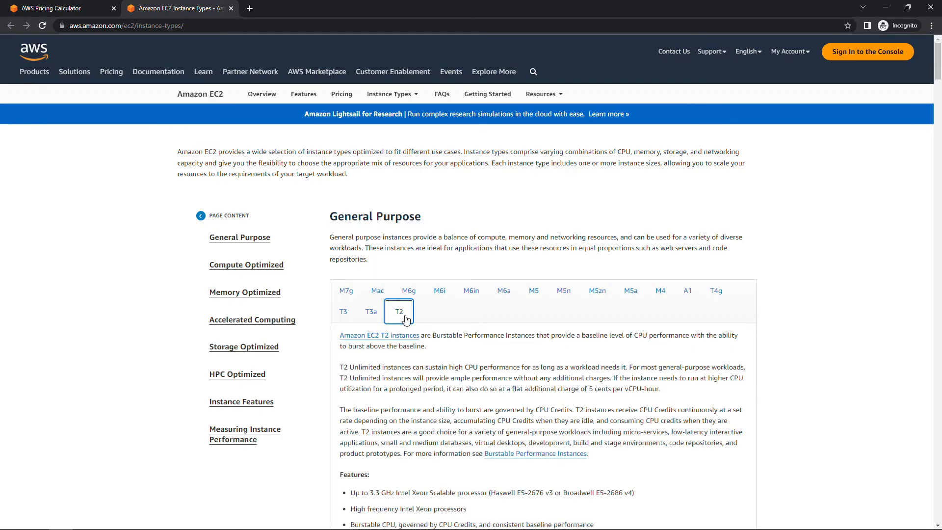
{"action": "scroll", "coordinate": [715, 366], "scroll_direction": "down", "scroll_amount": 3}
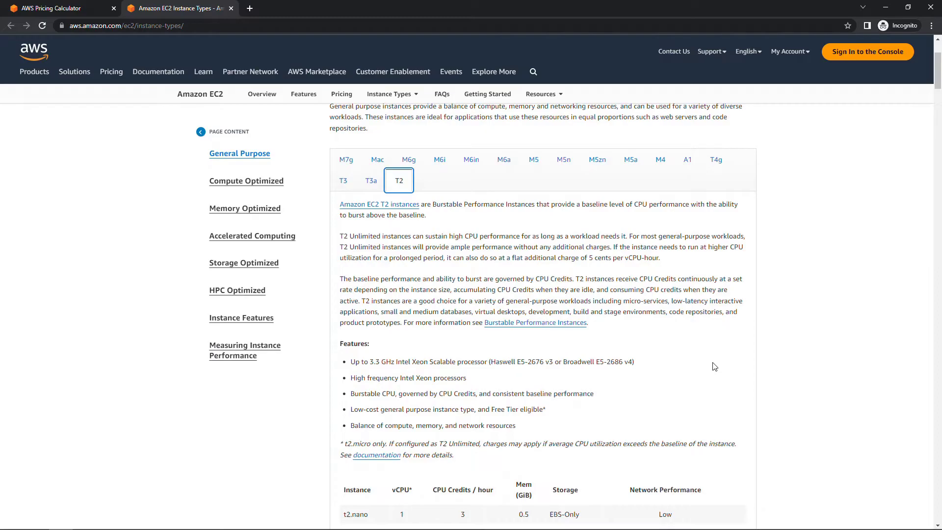
{"action": "scroll", "coordinate": [715, 366], "scroll_direction": "down", "scroll_amount": 3}
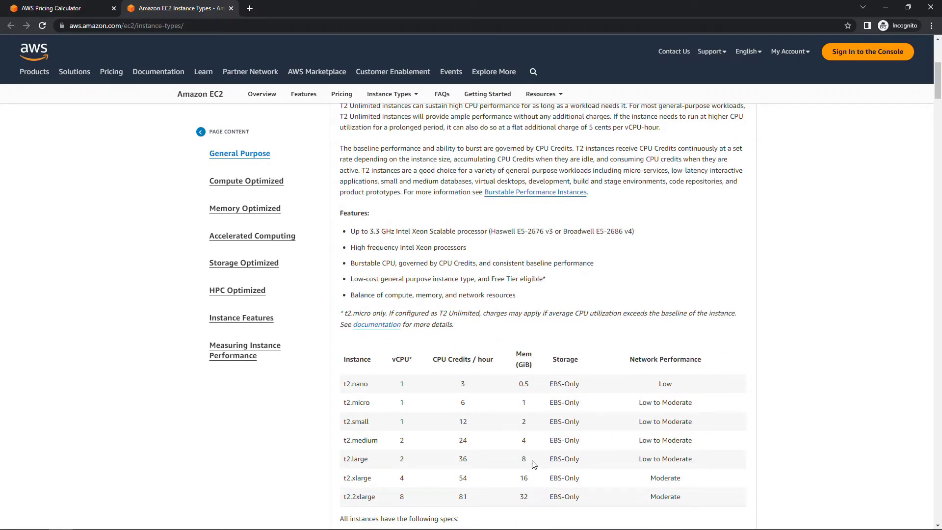
{"action": "double_click", "coordinate": [403, 478]}
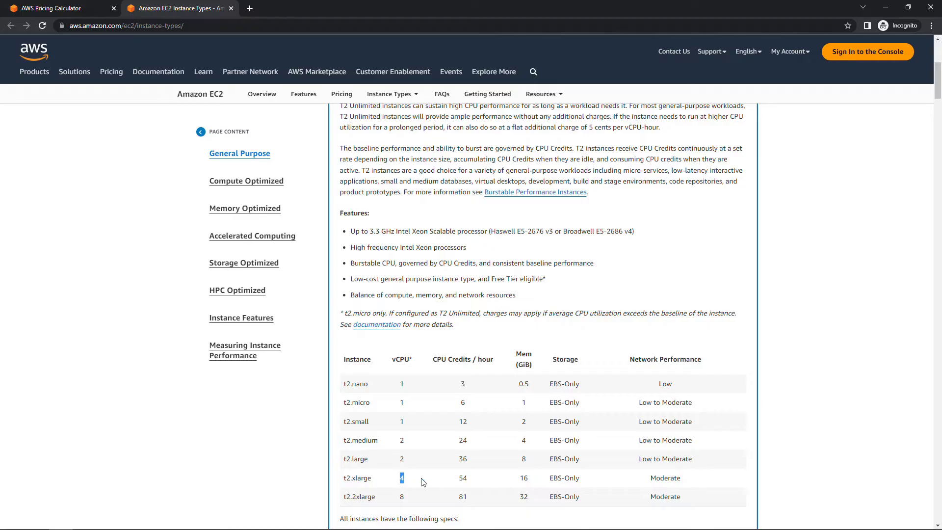
{"action": "double_click", "coordinate": [510, 483]}
Back in the calculator, filter instance types by 't2' and choose t2.xlarge.
{"action": "left_click", "coordinate": [64, 6]}
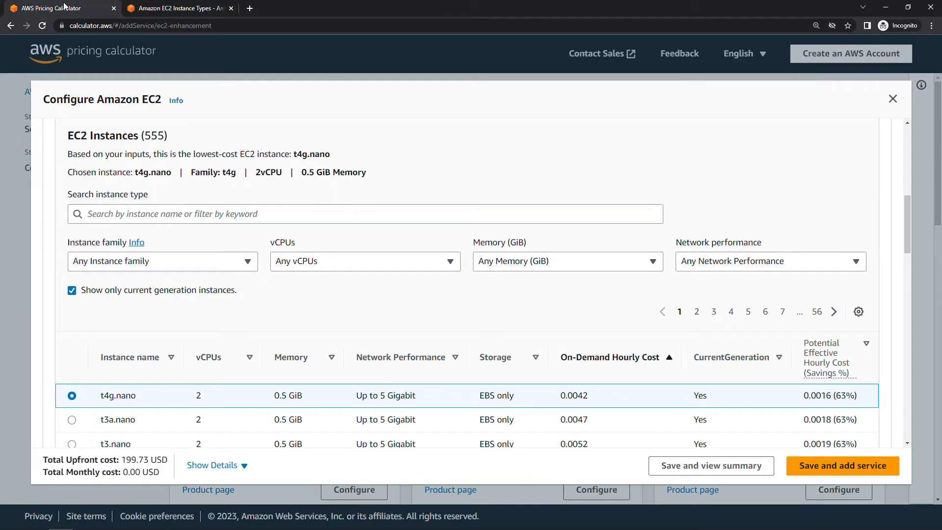
{"action": "left_click", "coordinate": [141, 212]}
{"action": "type", "text": "t"}
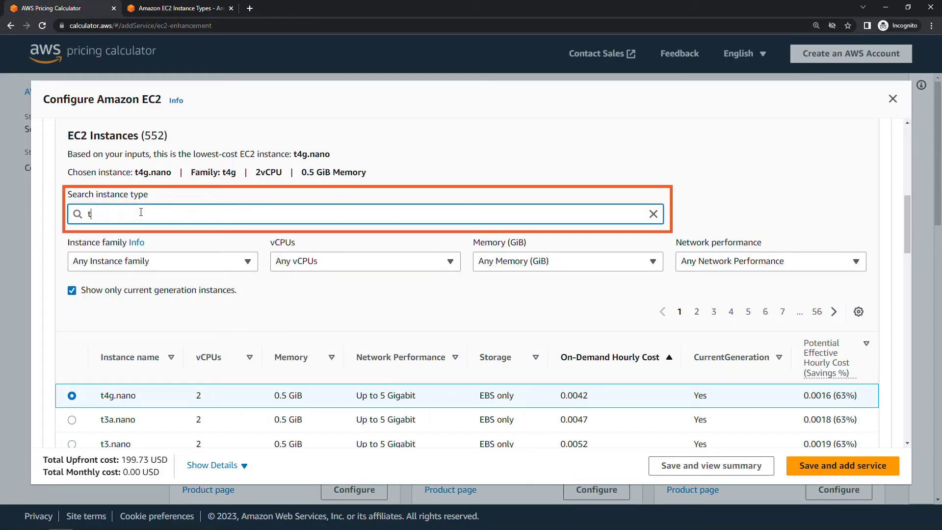
{"action": "type", "text": "2"}
{"action": "scroll", "coordinate": [181, 319], "scroll_direction": "down", "scroll_amount": 3}
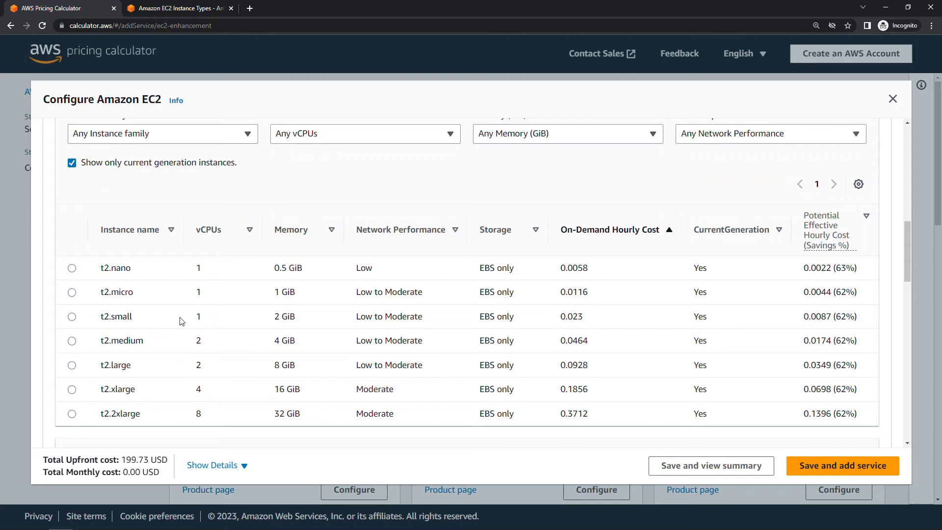
{"action": "left_click", "coordinate": [71, 386]}
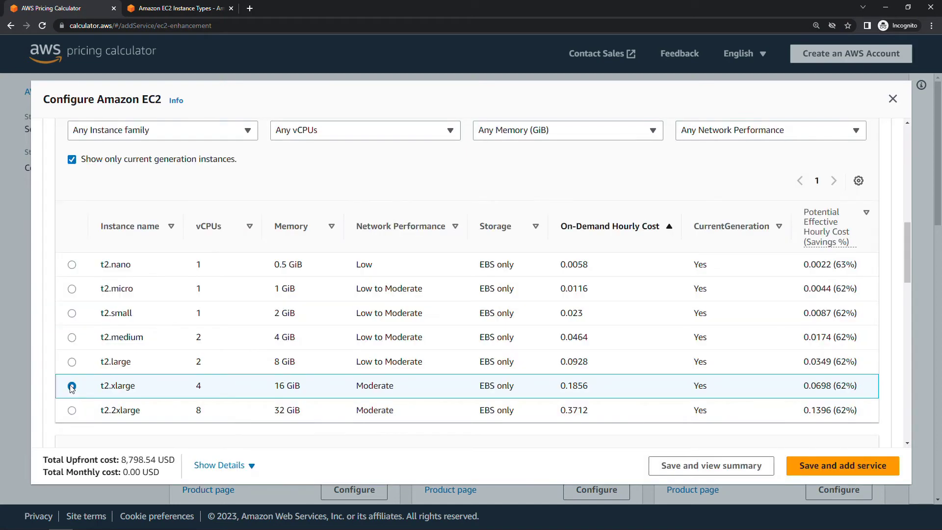
{"action": "scroll", "coordinate": [71, 386], "scroll_direction": "down", "scroll_amount": 3}
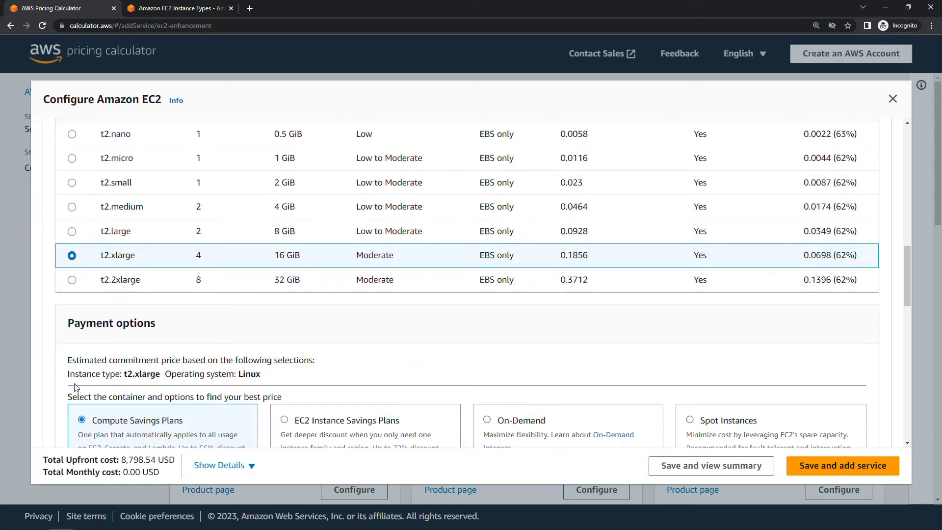
{"action": "scroll", "coordinate": [871, 187], "scroll_direction": "down", "scroll_amount": 4}
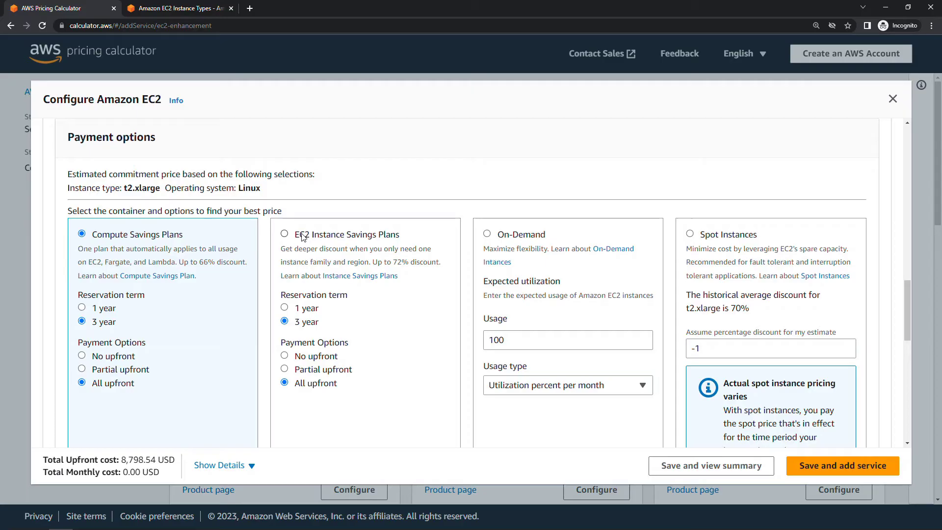
Compare Savings Plans and Spot prices, then choose On-Demand pricing for 541.95 USD monthly.
{"action": "left_click", "coordinate": [285, 234]}
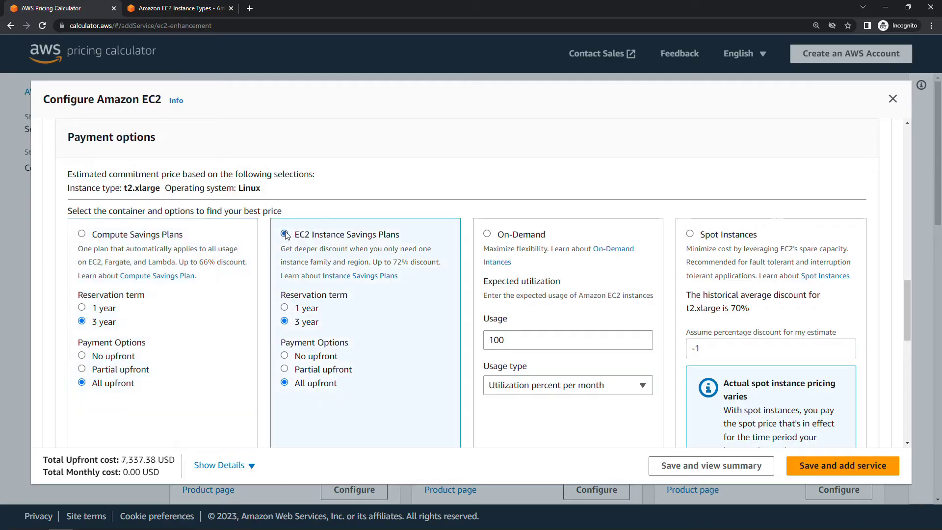
{"action": "left_click", "coordinate": [690, 235]}
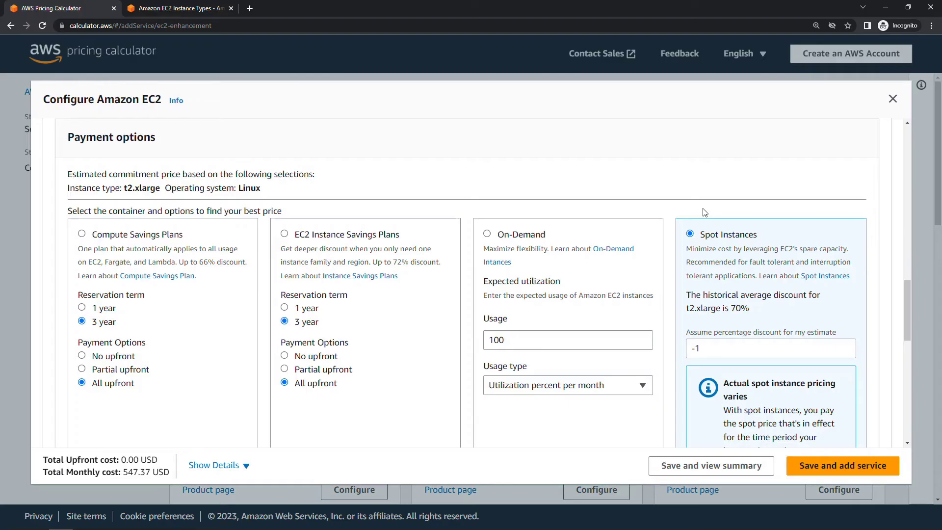
{"action": "left_click", "coordinate": [487, 234]}
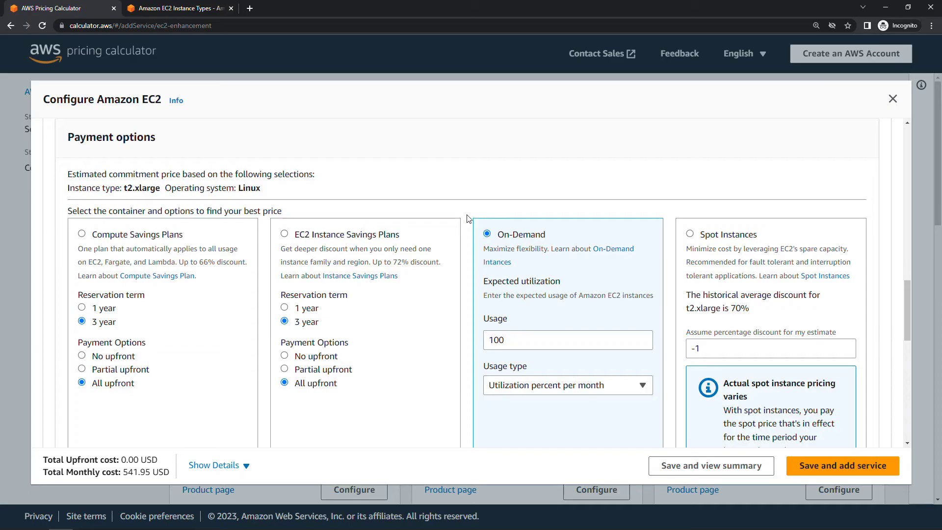
{"action": "scroll", "coordinate": [469, 230], "scroll_direction": "down", "scroll_amount": 3}
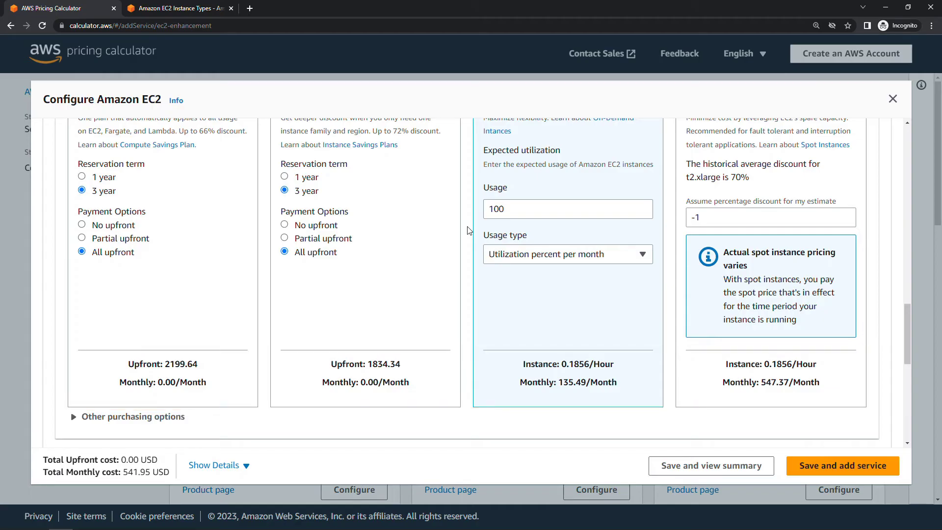
Keep General Purpose SSD (gp3) for EBS storage and save the EC2 estimate.
{"action": "scroll", "coordinate": [469, 230], "scroll_direction": "down", "scroll_amount": 2}
{"action": "scroll", "coordinate": [468, 230], "scroll_direction": "down", "scroll_amount": 3}
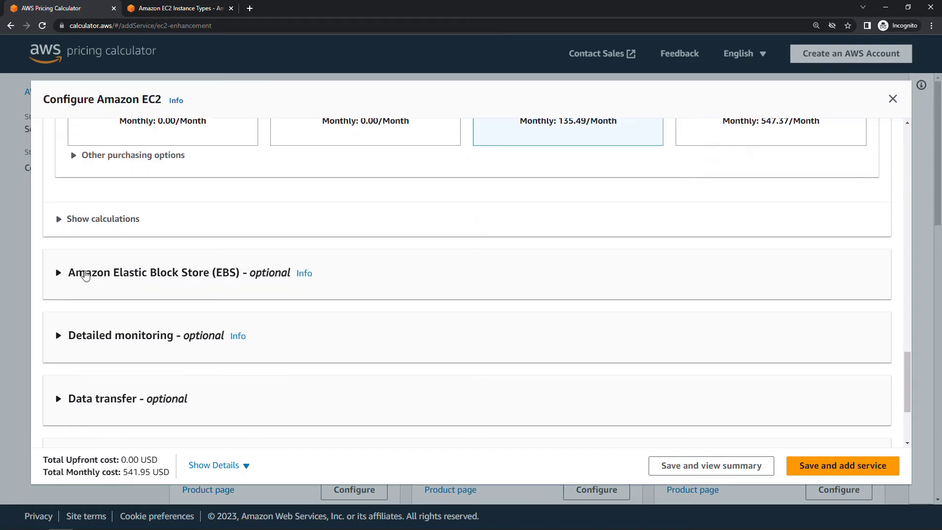
{"action": "left_click", "coordinate": [83, 272]}
{"action": "scroll", "coordinate": [37, 289], "scroll_direction": "down", "scroll_amount": 3}
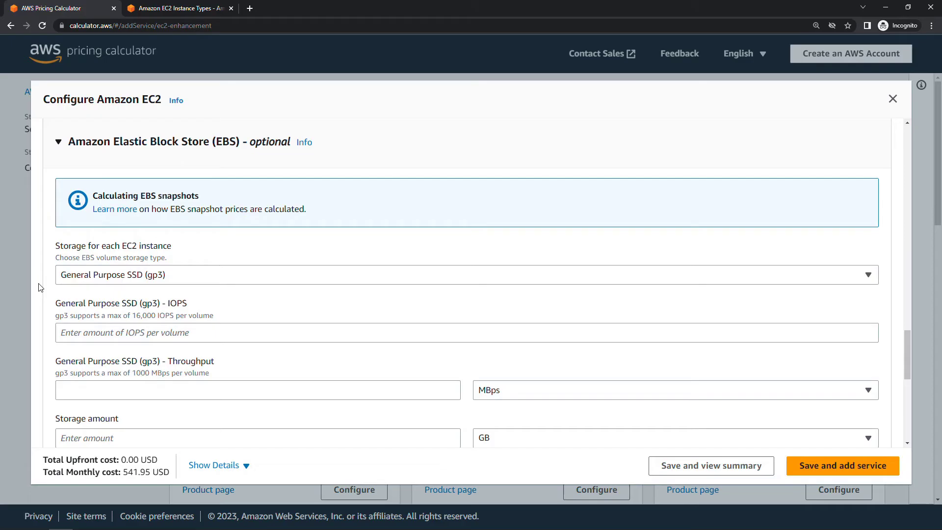
{"action": "left_click", "coordinate": [86, 281]}
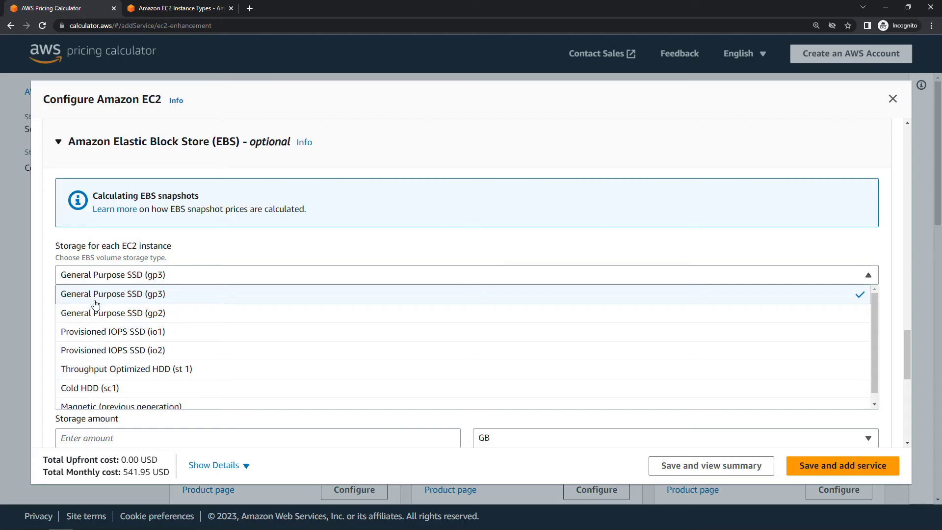
{"action": "left_click", "coordinate": [91, 294]}
{"action": "scroll", "coordinate": [54, 297], "scroll_direction": "down", "scroll_amount": 6}
{"action": "scroll", "coordinate": [56, 295], "scroll_direction": "down", "scroll_amount": 3}
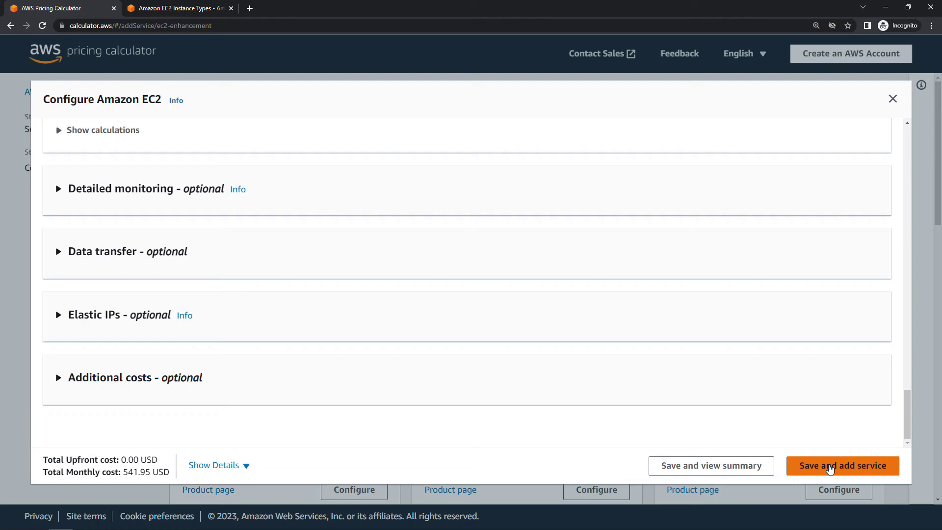
{"action": "left_click", "coordinate": [831, 469]}
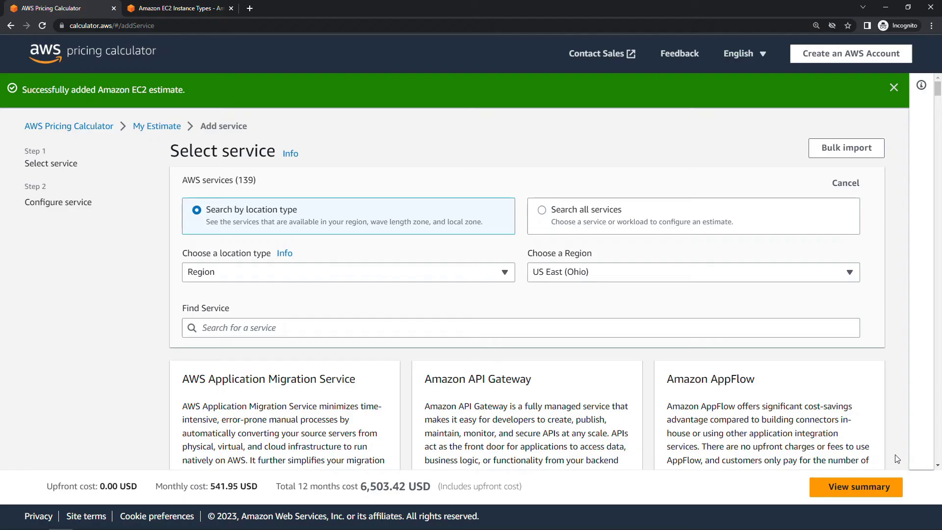
Search services for 'dyna' and start configuring Amazon DynamoDB.
{"action": "left_click", "coordinate": [267, 327]}
{"action": "type", "text": "dyna"}
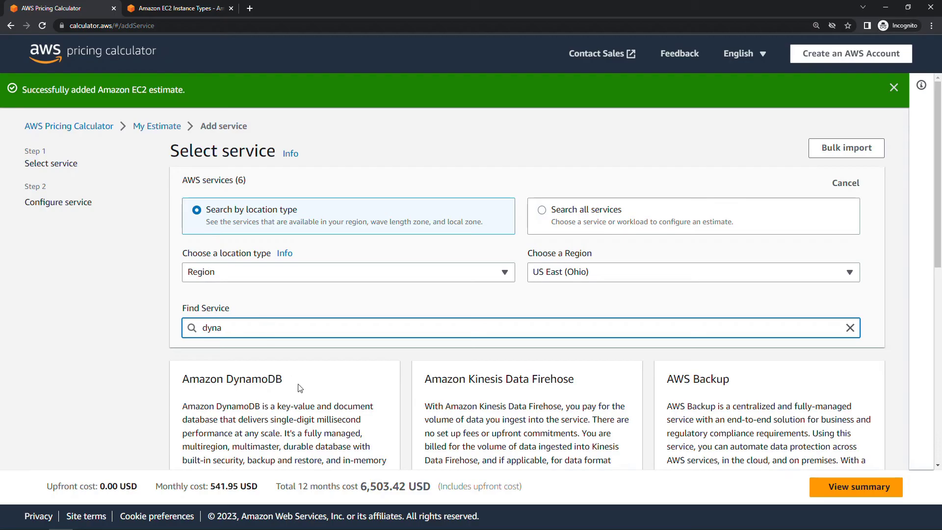
{"action": "scroll", "coordinate": [300, 386], "scroll_direction": "down", "scroll_amount": 3}
{"action": "left_click", "coordinate": [332, 421]}
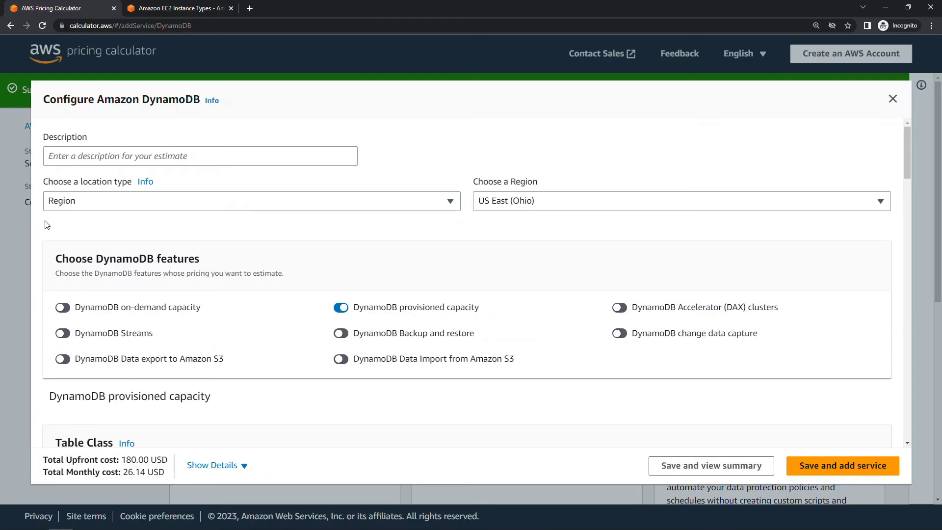
Set the DynamoDB data storage size to 500 GB.
{"action": "scroll", "coordinate": [47, 225], "scroll_direction": "down", "scroll_amount": 5}
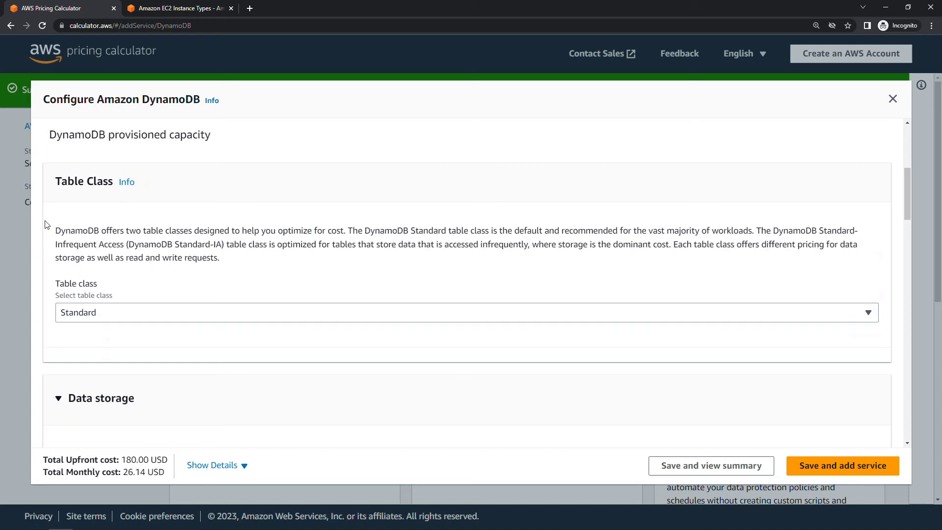
{"action": "scroll", "coordinate": [47, 224], "scroll_direction": "down", "scroll_amount": 5}
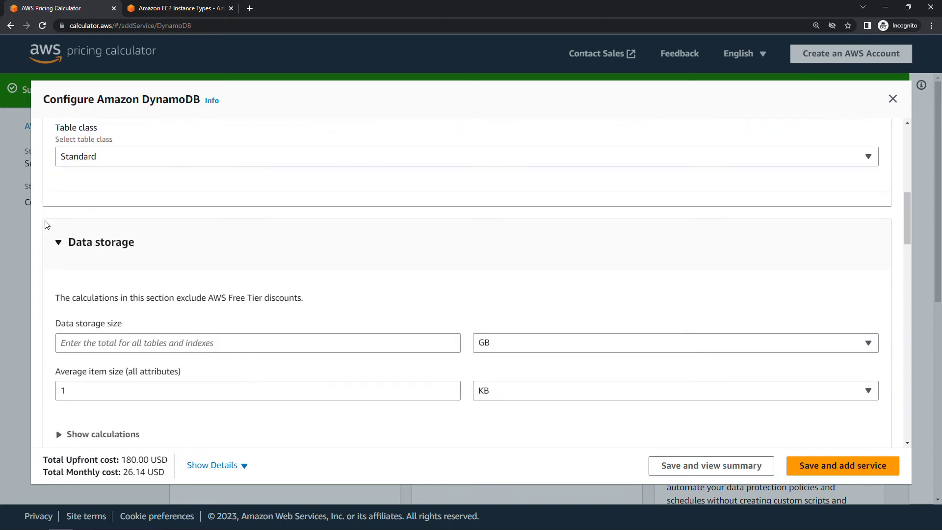
{"action": "left_click", "coordinate": [60, 234]}
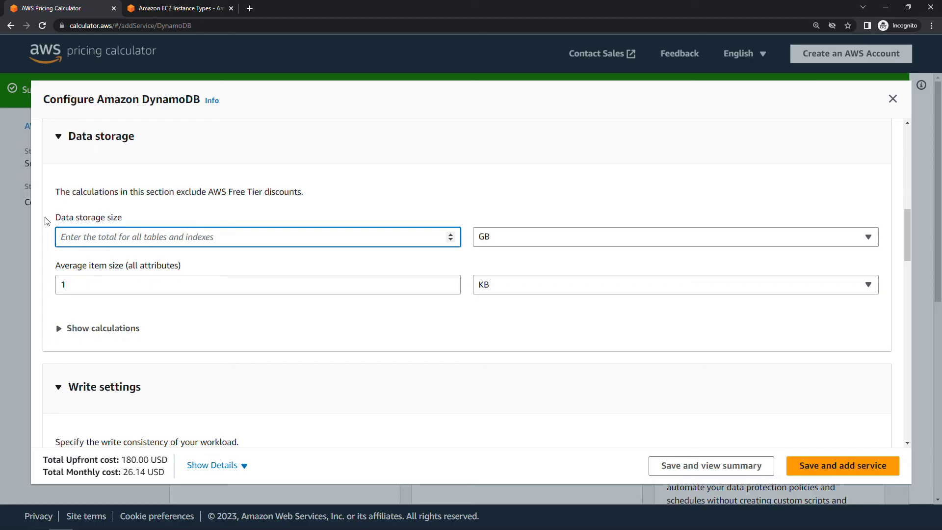
{"action": "type", "text": "500"}
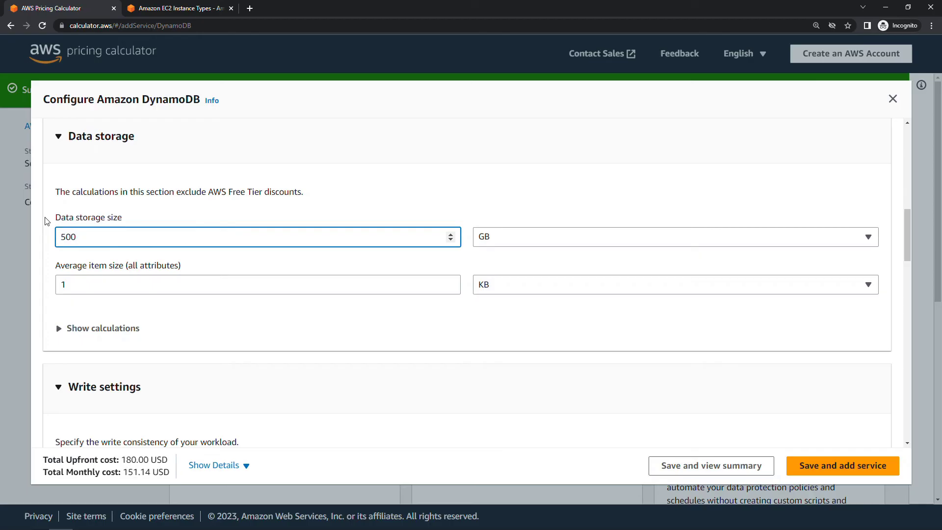
{"action": "left_click", "coordinate": [509, 246]}
{"action": "left_click", "coordinate": [508, 245]}
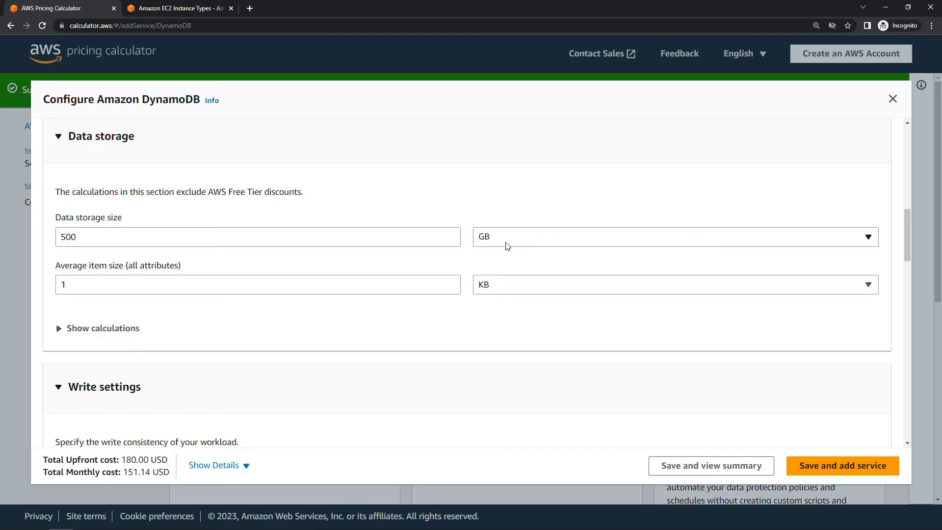
{"action": "scroll", "coordinate": [39, 326], "scroll_direction": "down", "scroll_amount": 5}
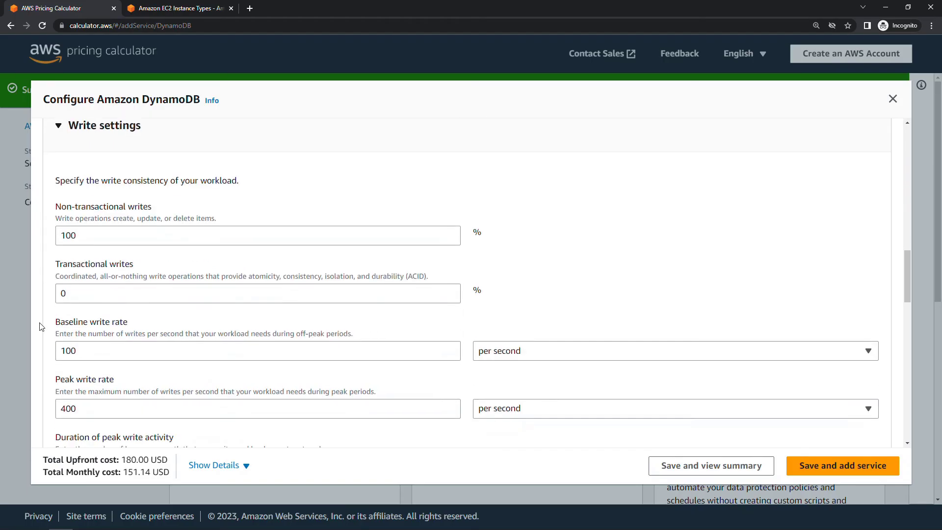
{"action": "scroll", "coordinate": [39, 326], "scroll_direction": "down", "scroll_amount": 8}
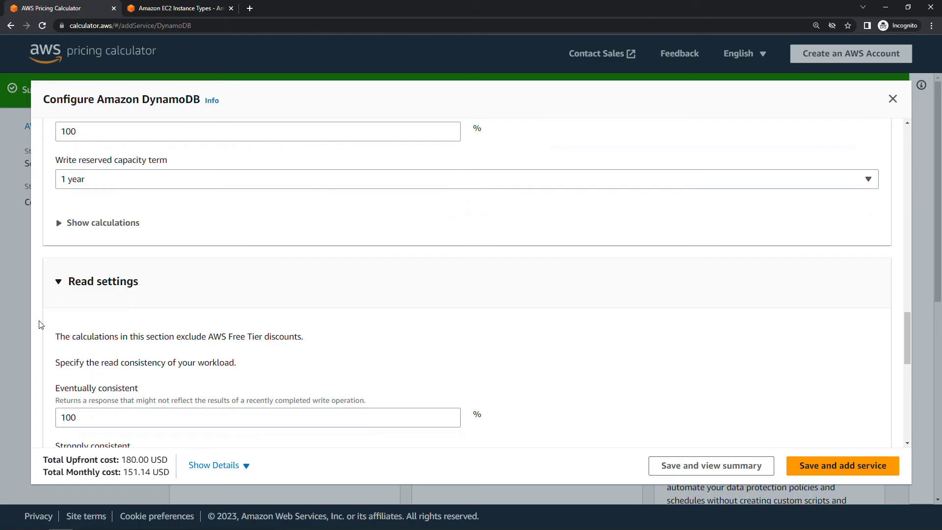
{"action": "scroll", "coordinate": [39, 325], "scroll_direction": "down", "scroll_amount": 10}
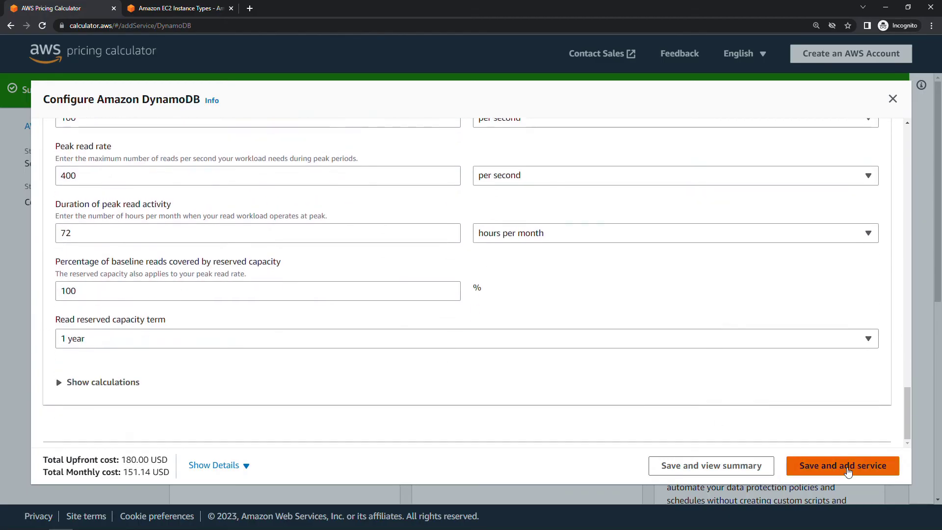
Save the DynamoDB estimate and view the summary totalling 8,497.10 USD for 12 months.
{"action": "left_click", "coordinate": [848, 471]}
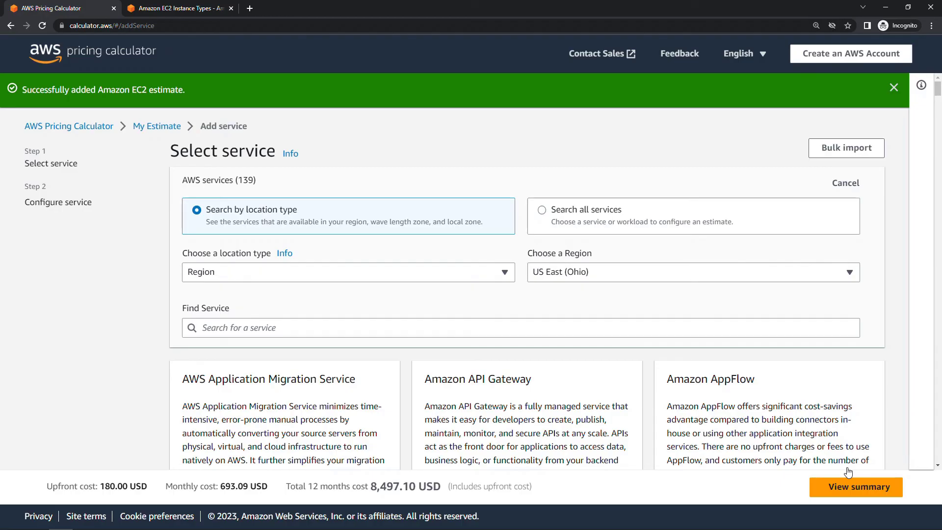
{"action": "left_click", "coordinate": [822, 493]}
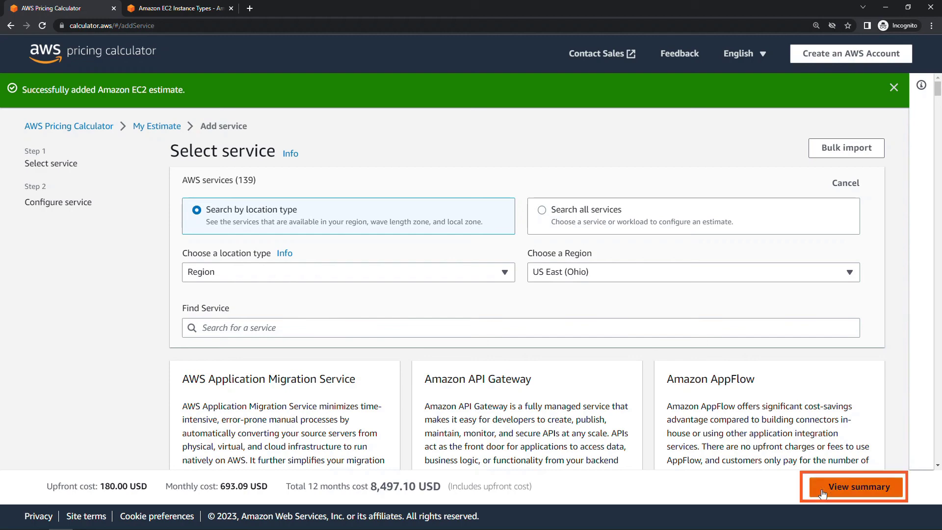